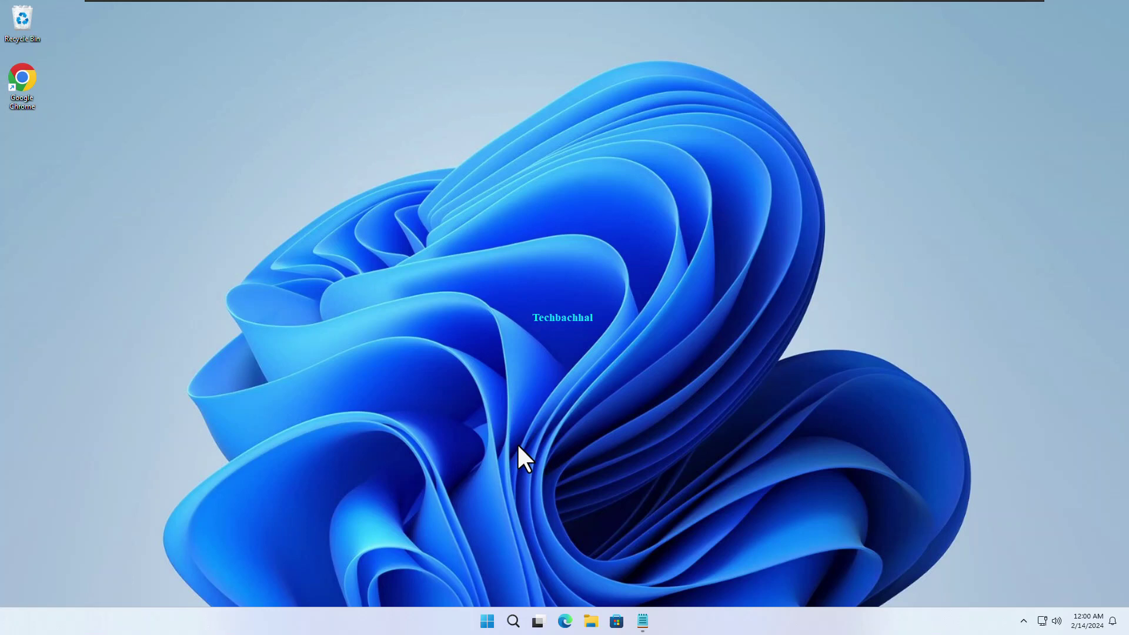
- Search Windows for 'powershell' to bring up Windows PowerShell as the best match
left_click(510, 624)
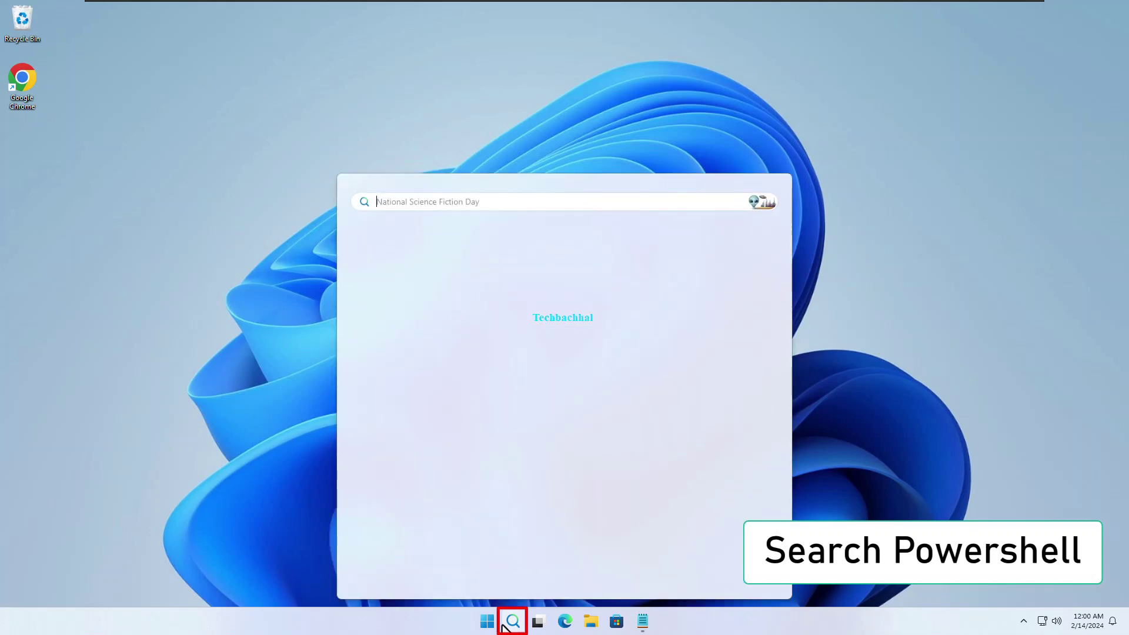
type("powershell")
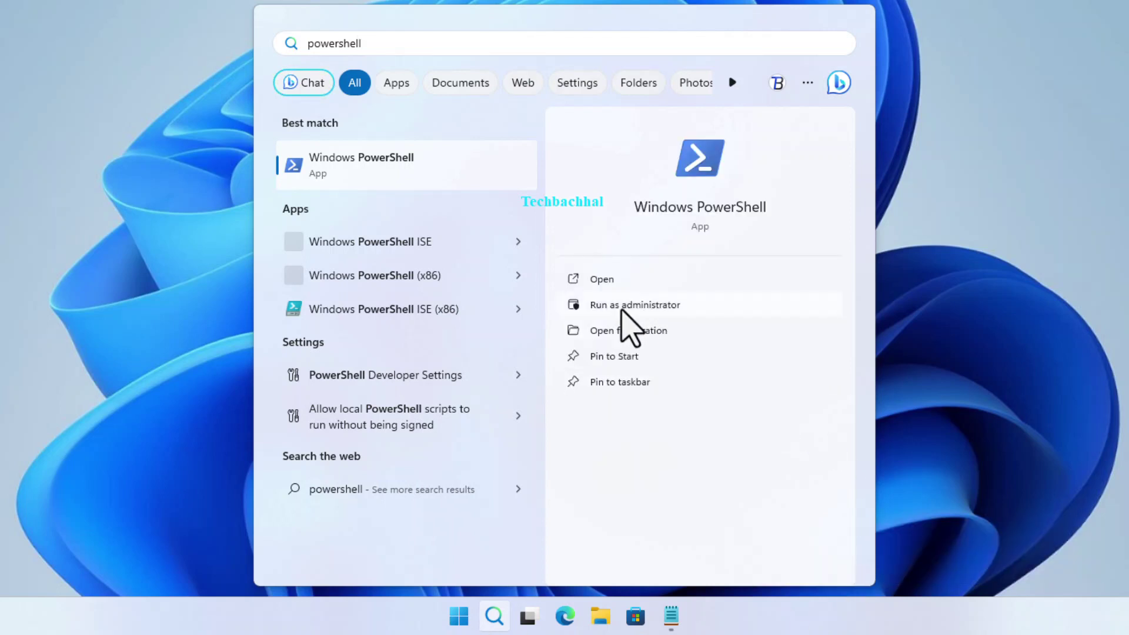
- Run Windows PowerShell as administrator and approve the User Account Control prompt
left_click(635, 308)
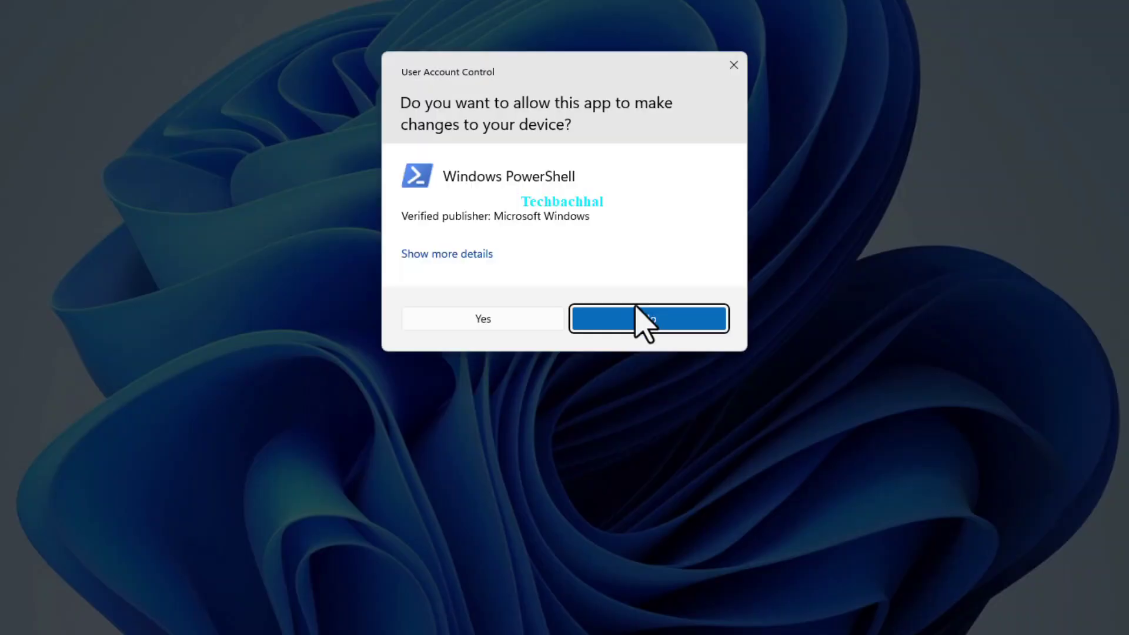
left_click(506, 318)
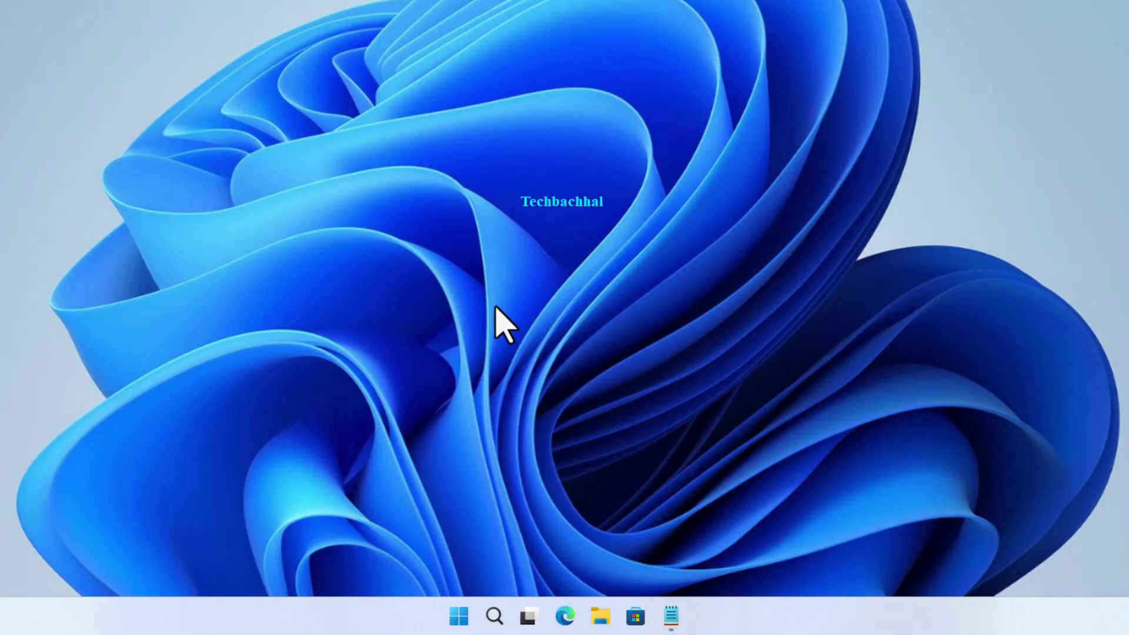
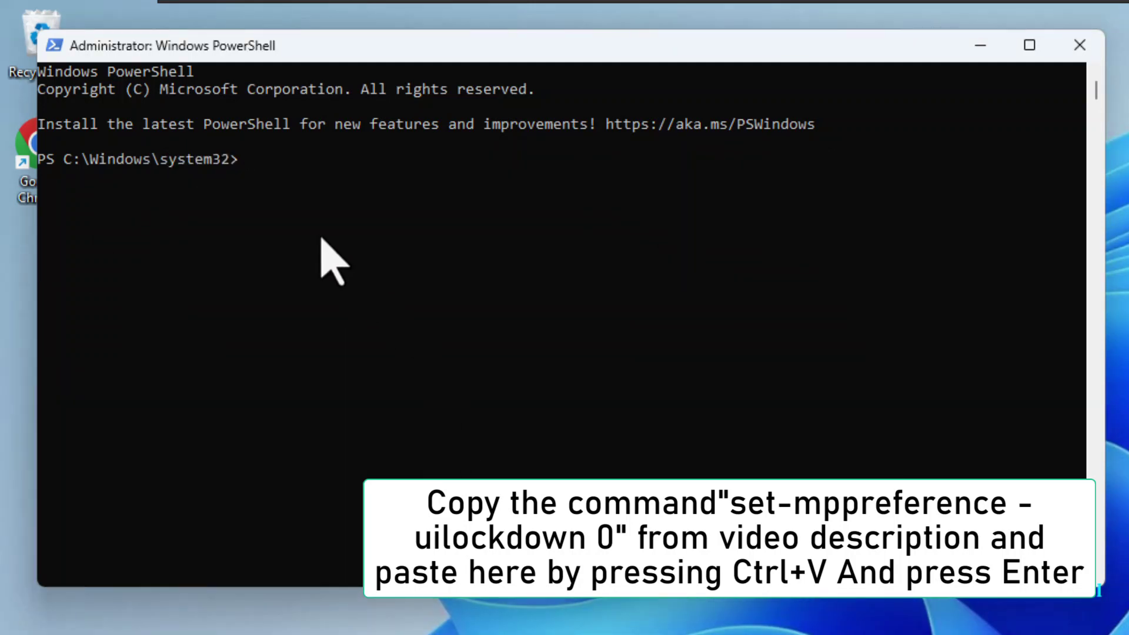
- Put 'set-mppreference -uilockdown 0' at the administrator PowerShell prompt, ready to run
type("set-mppreference -uilockdown 0")
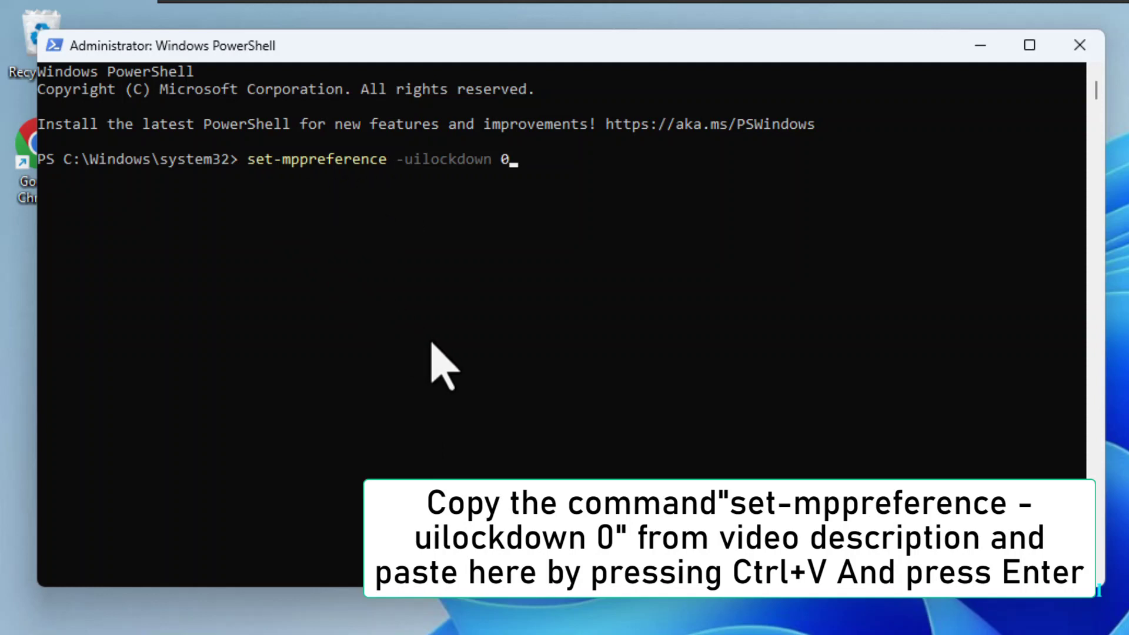
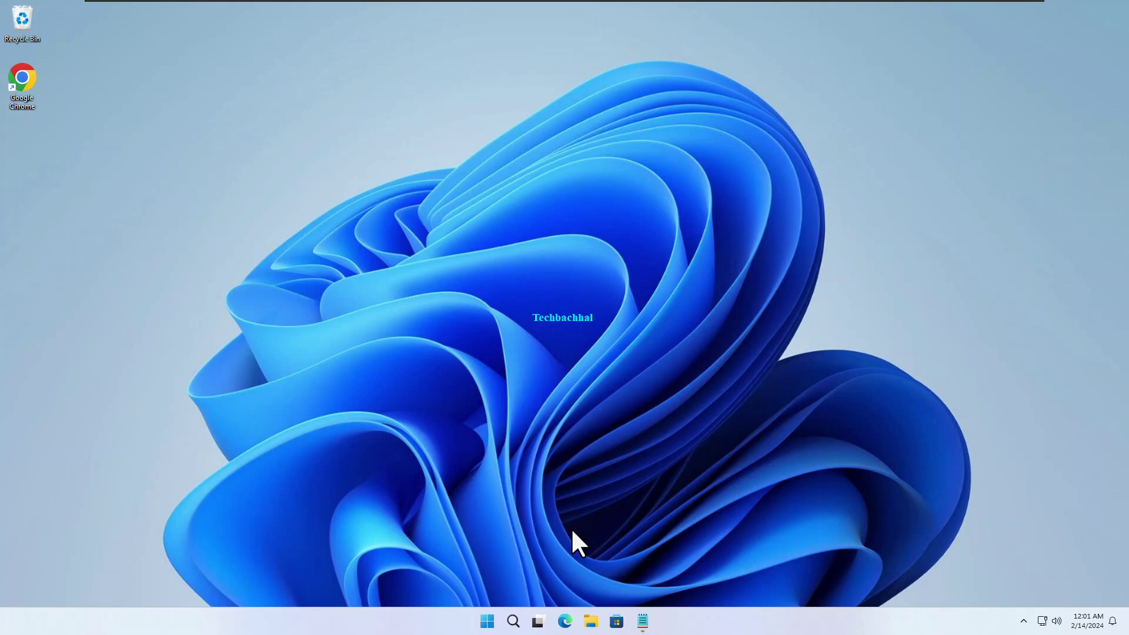
- Search Windows for 'registry editor' from the taskbar
left_click(513, 622)
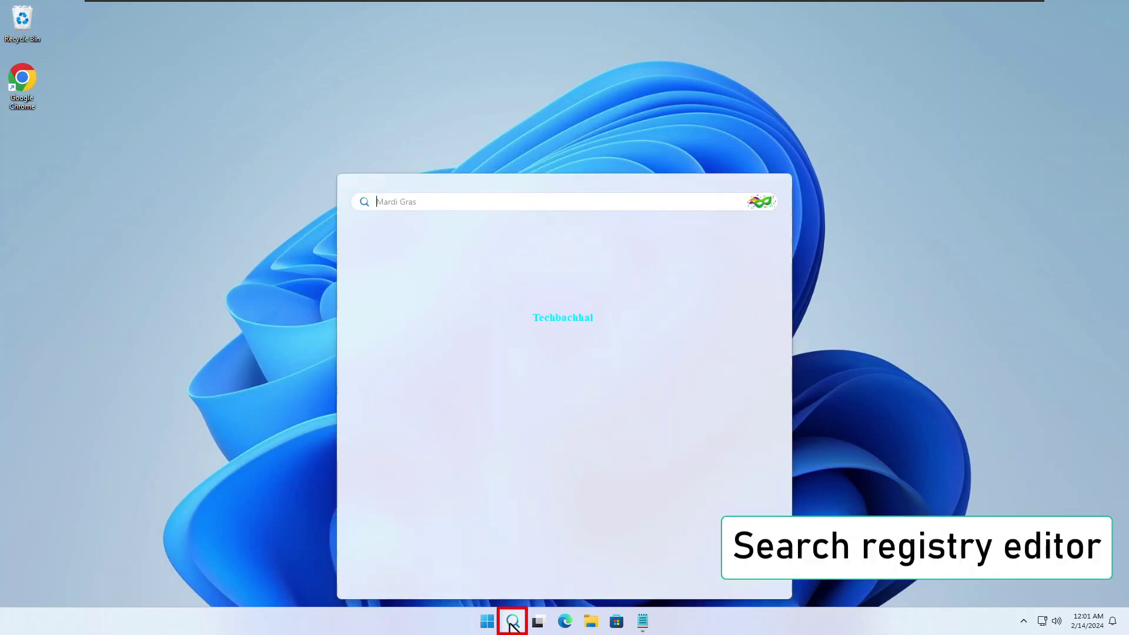
type("reg")
type("istr")
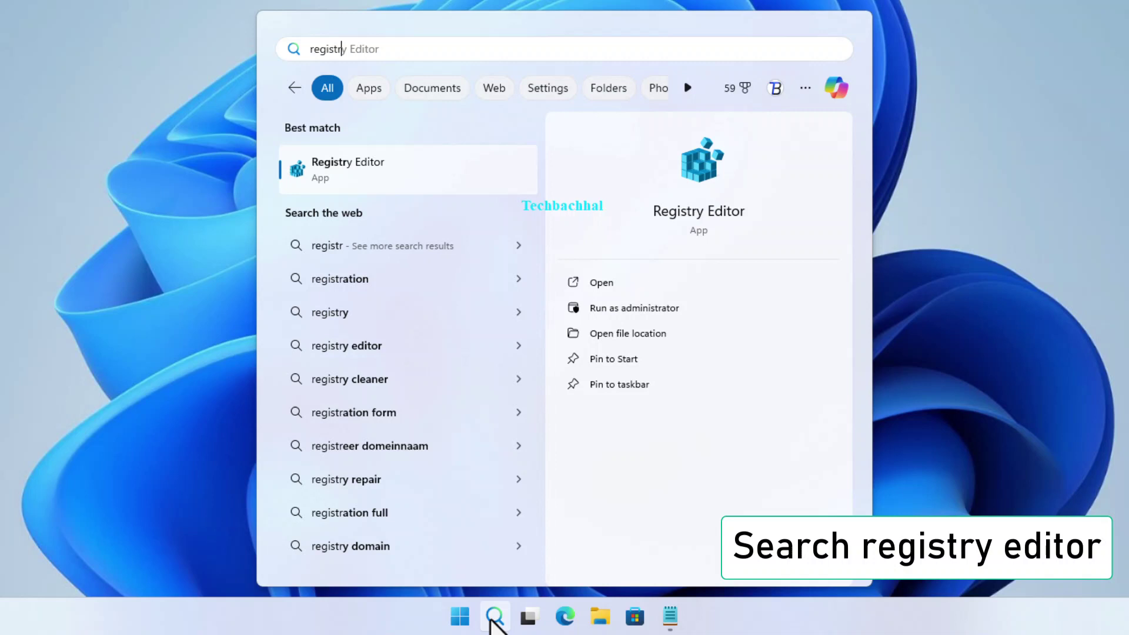
type("y editor")
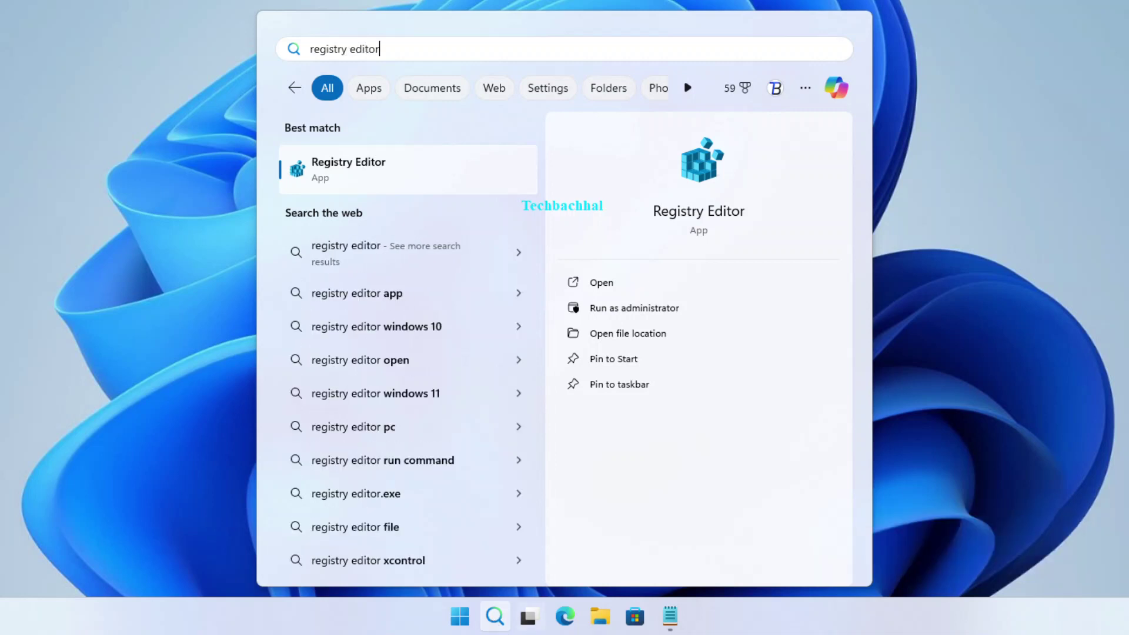
- Run Registry Editor as administrator and approve the User Account Control prompt
left_click(608, 309)
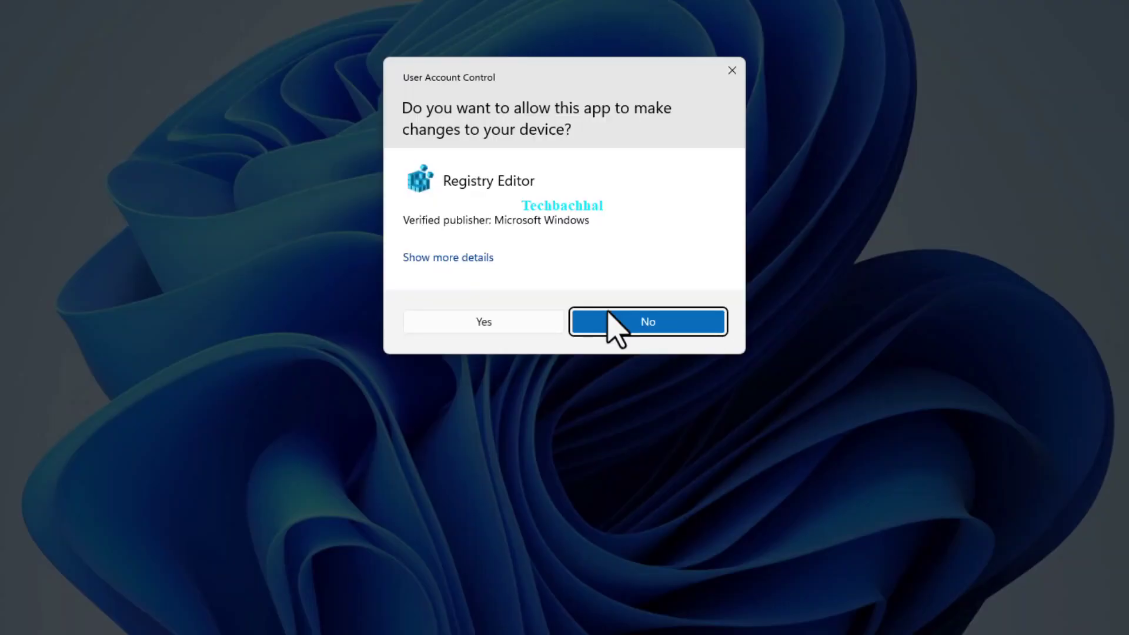
left_click(465, 322)
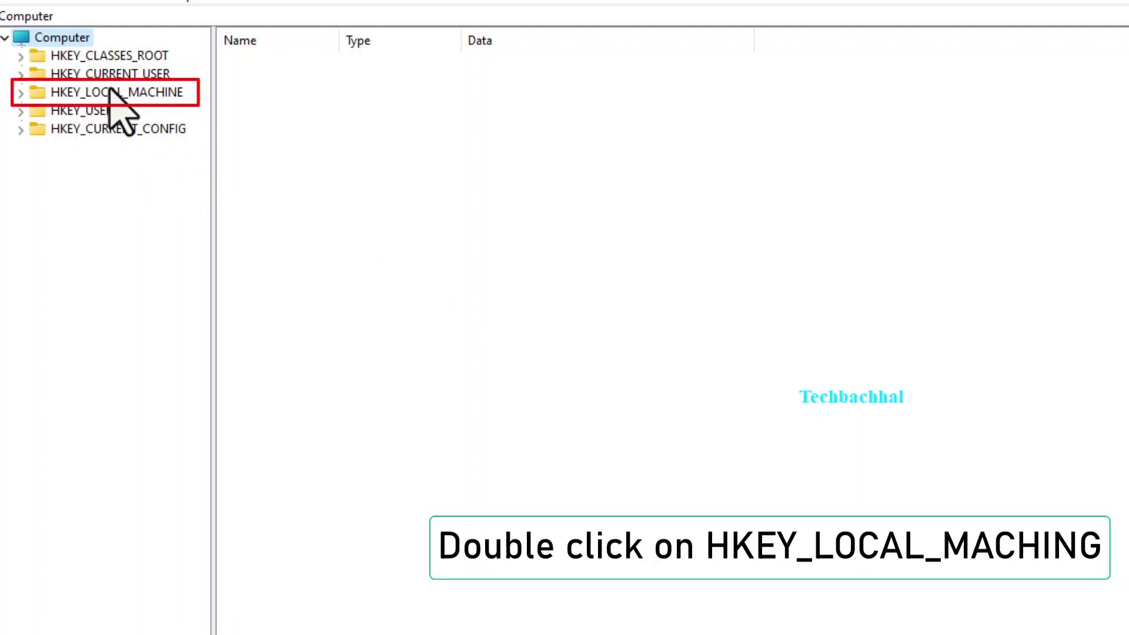
- Expand HKEY_LOCAL_MACHINE\SOFTWARE\Policies\Microsoft in the key tree
double_click(118, 93)
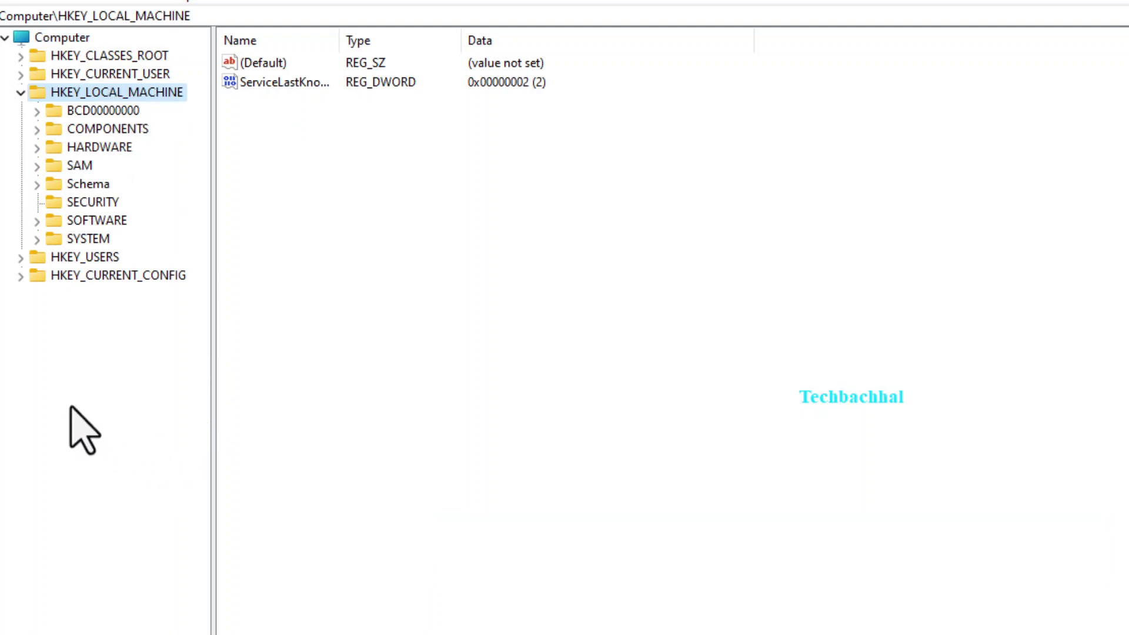
double_click(101, 221)
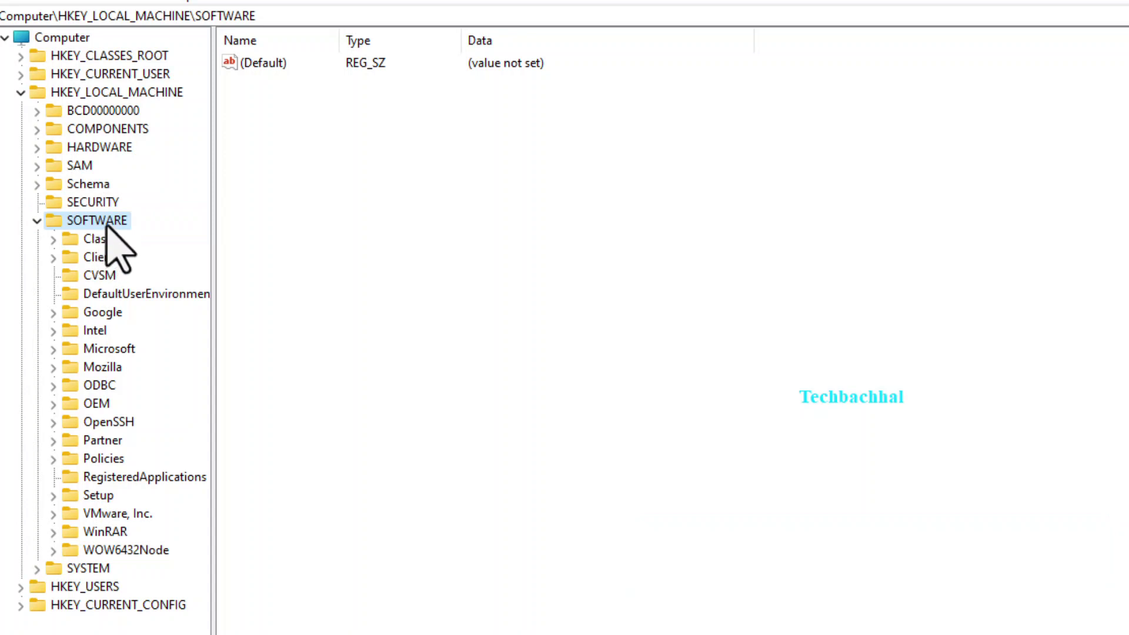
double_click(115, 460)
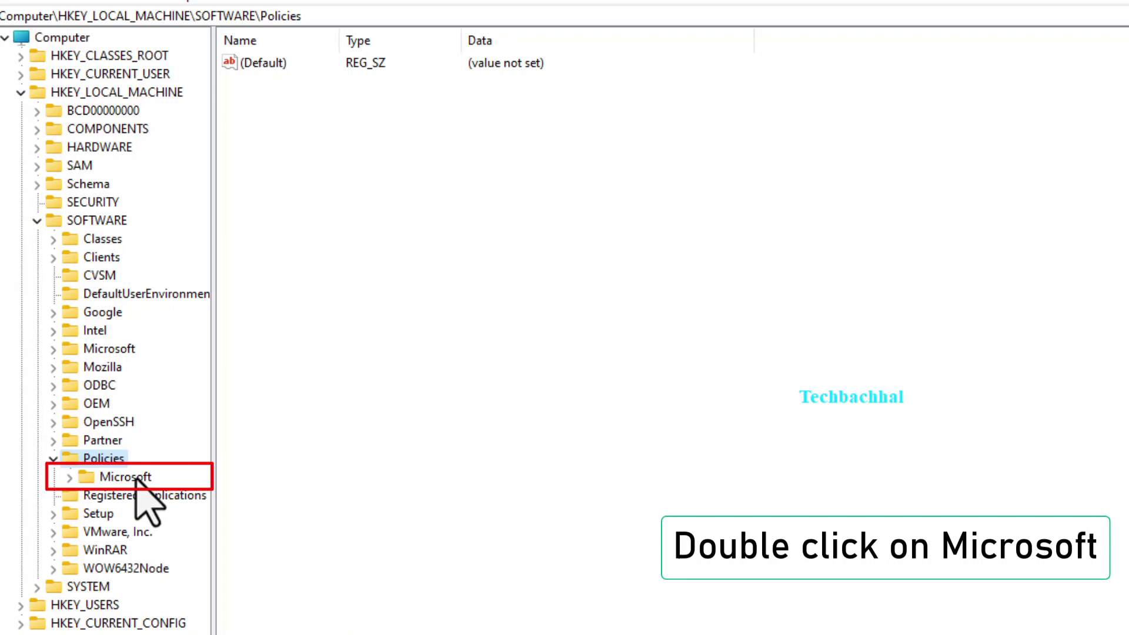
double_click(126, 477)
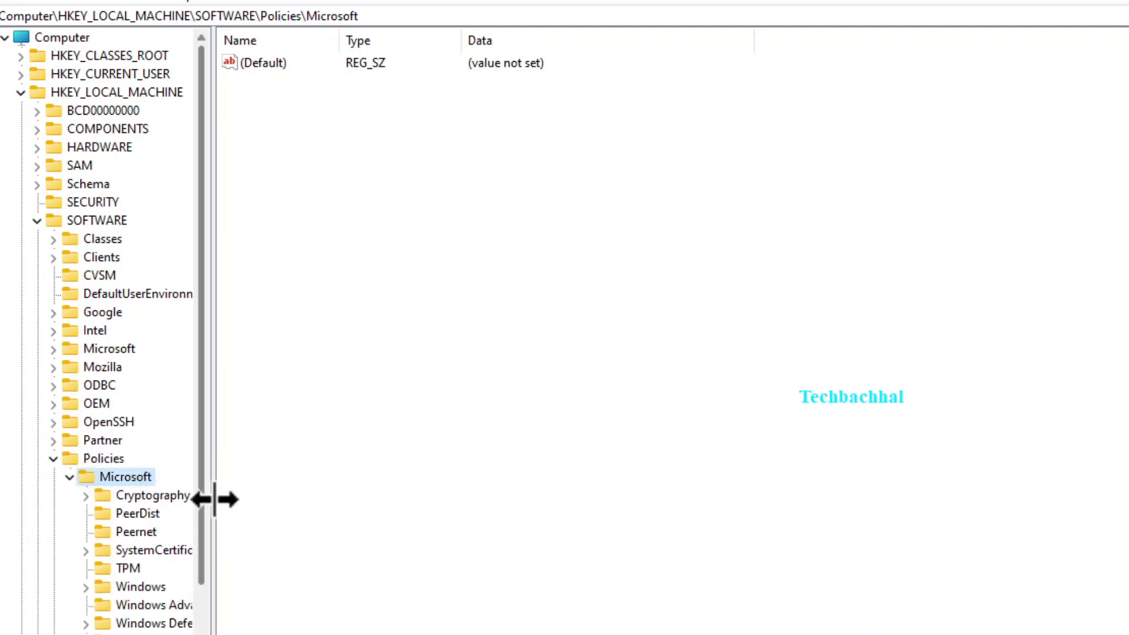
- Widen the key tree and open the Windows Defender key under Policies\Microsoft
left_click_drag(211, 507, 387, 514)
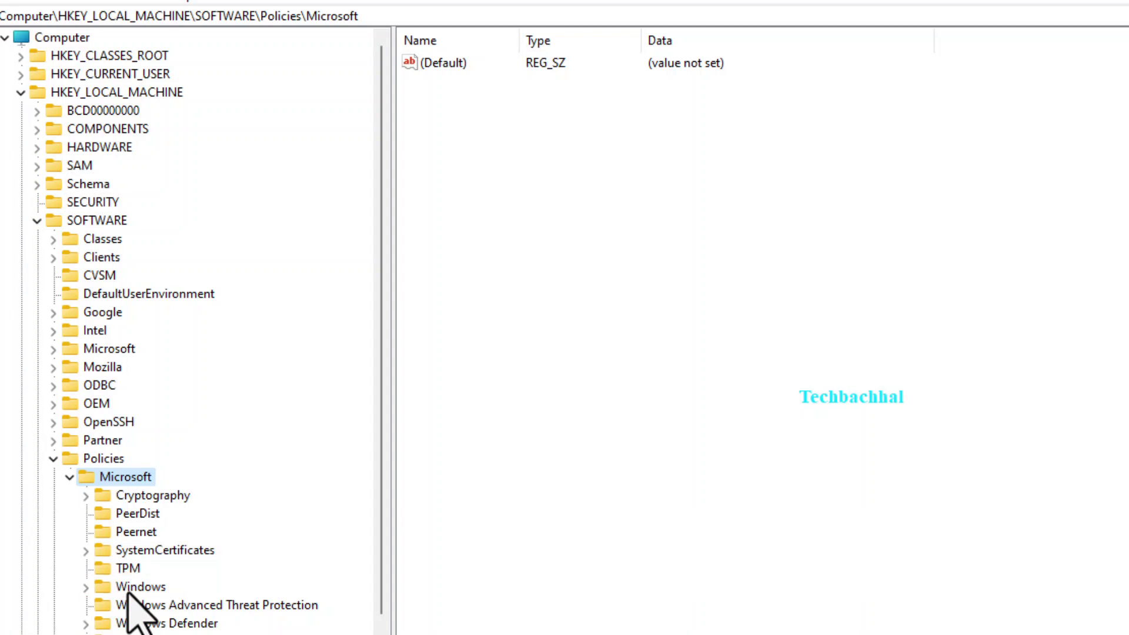
double_click(151, 624)
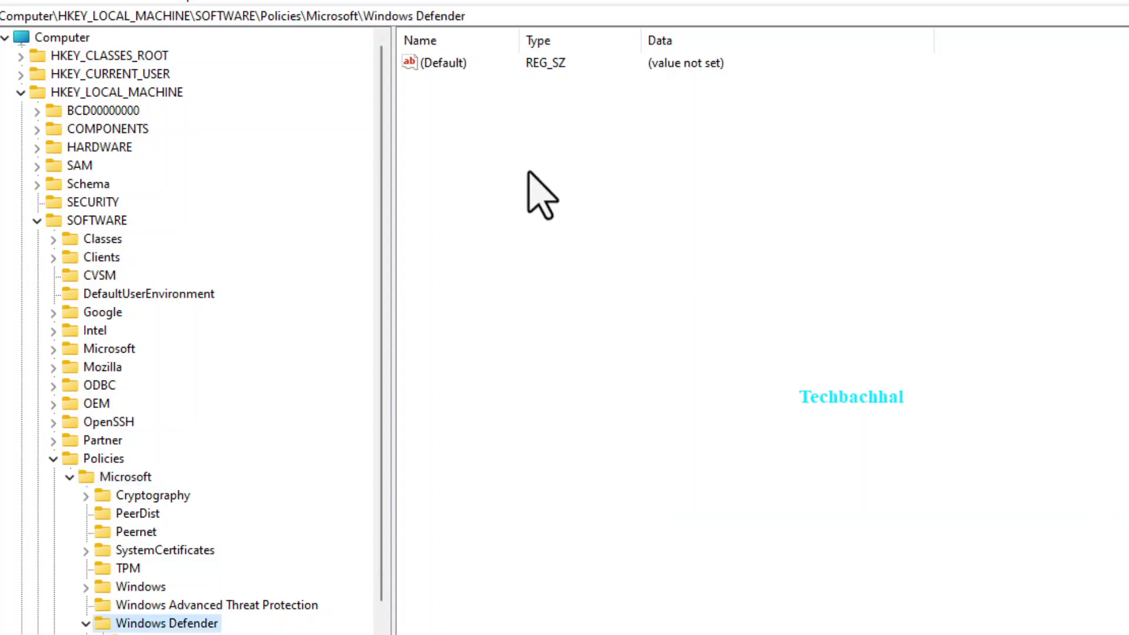
left_click(540, 194)
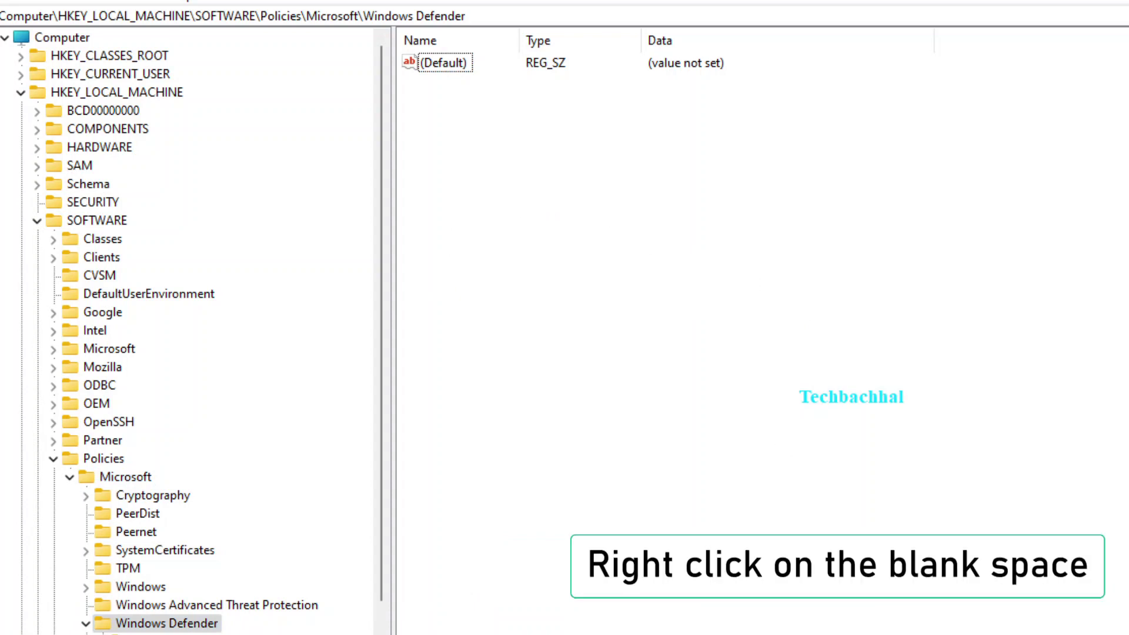
- Create a new DWORD (32-bit) value in the Windows Defender key
right_click(651, 200)
left_click(671, 206)
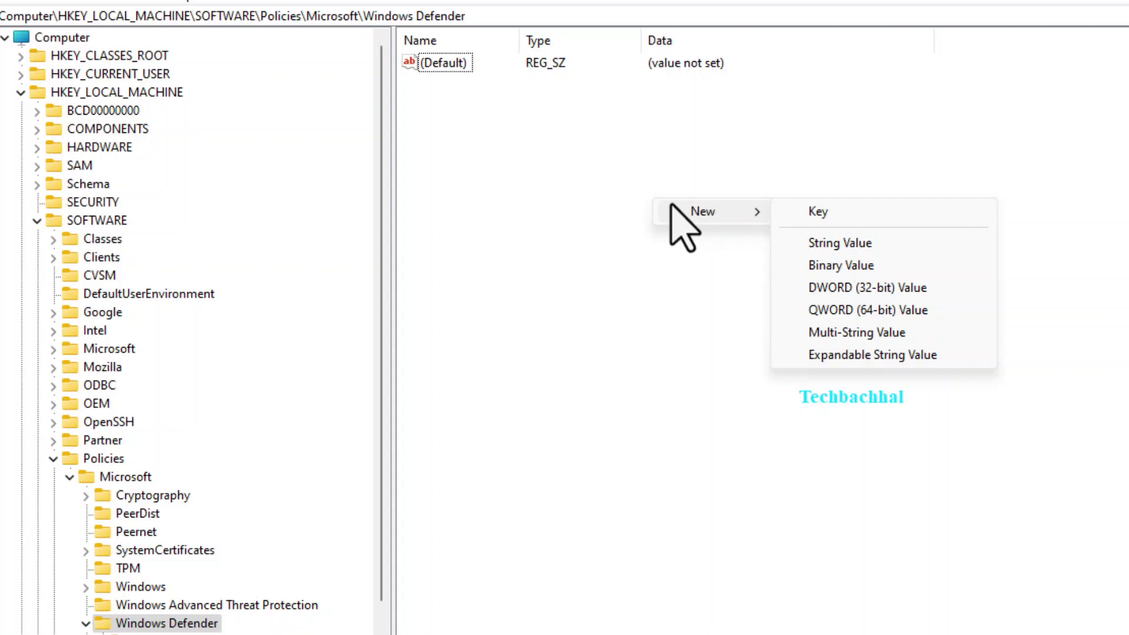
left_click(851, 288)
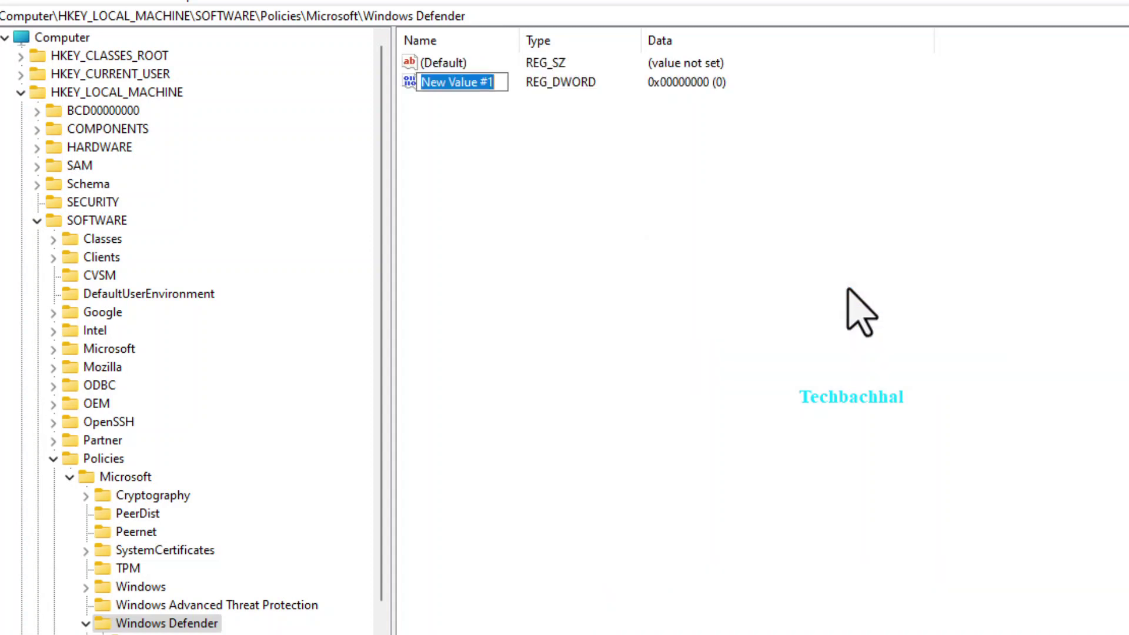
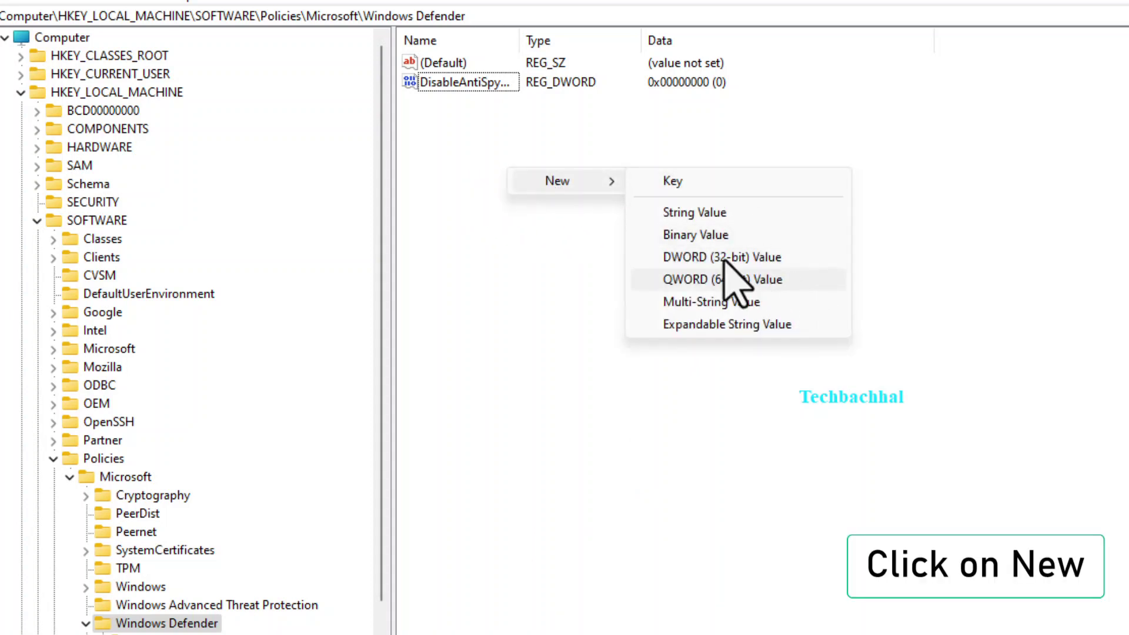
- Create a DWORD (32-bit) value named DisableRealTimeMonitoring under the Windows Defender key
left_click(740, 262)
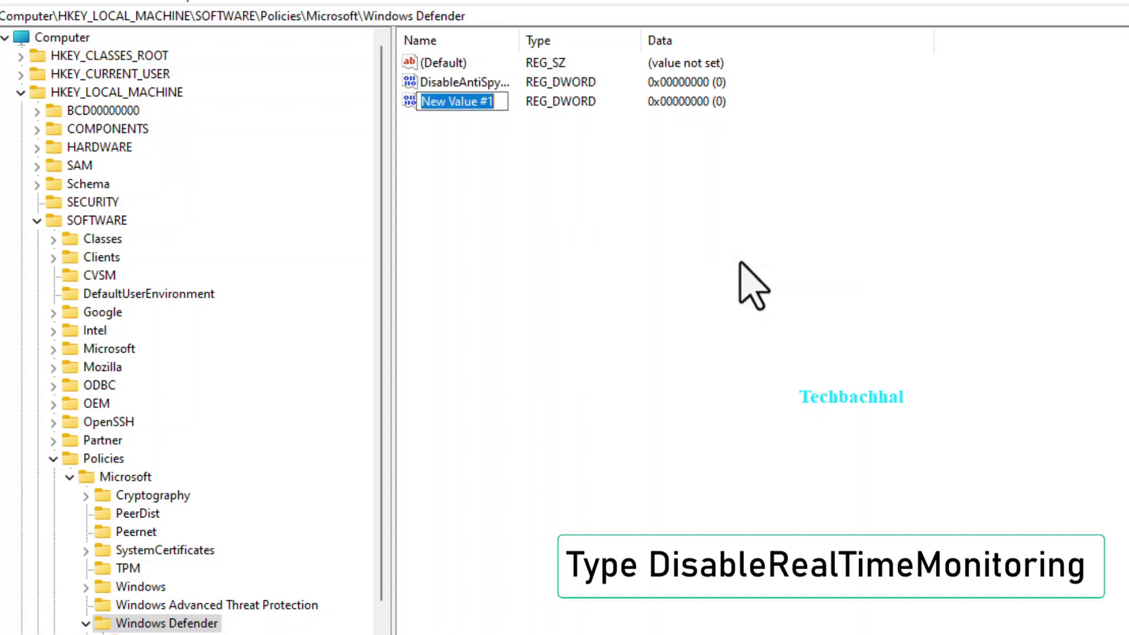
type("DisableRealTimeMonitoring")
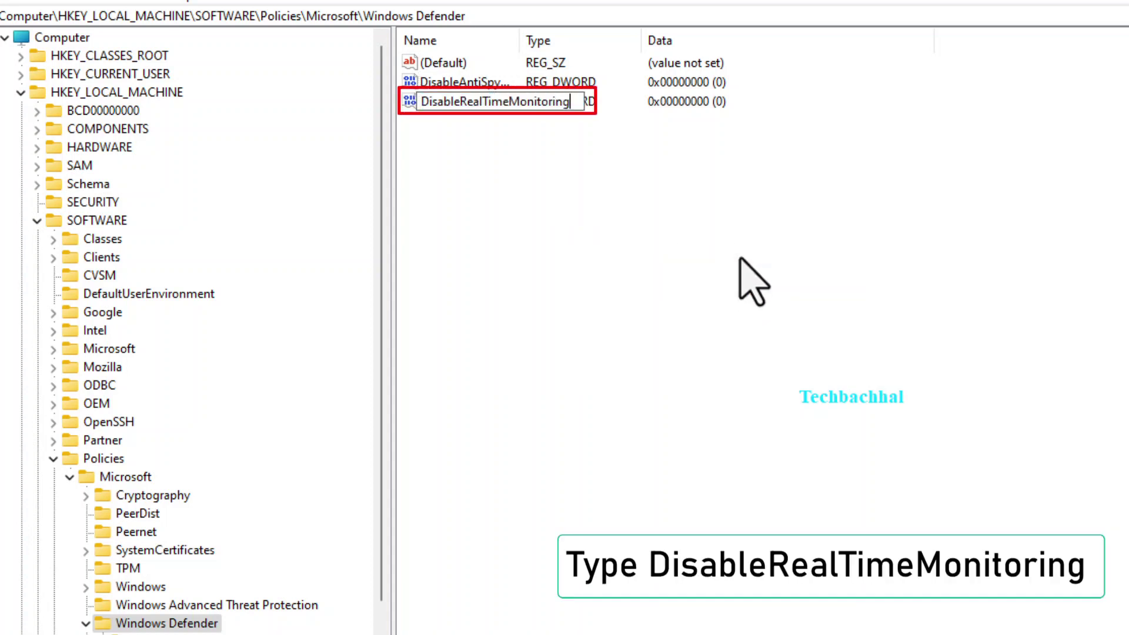
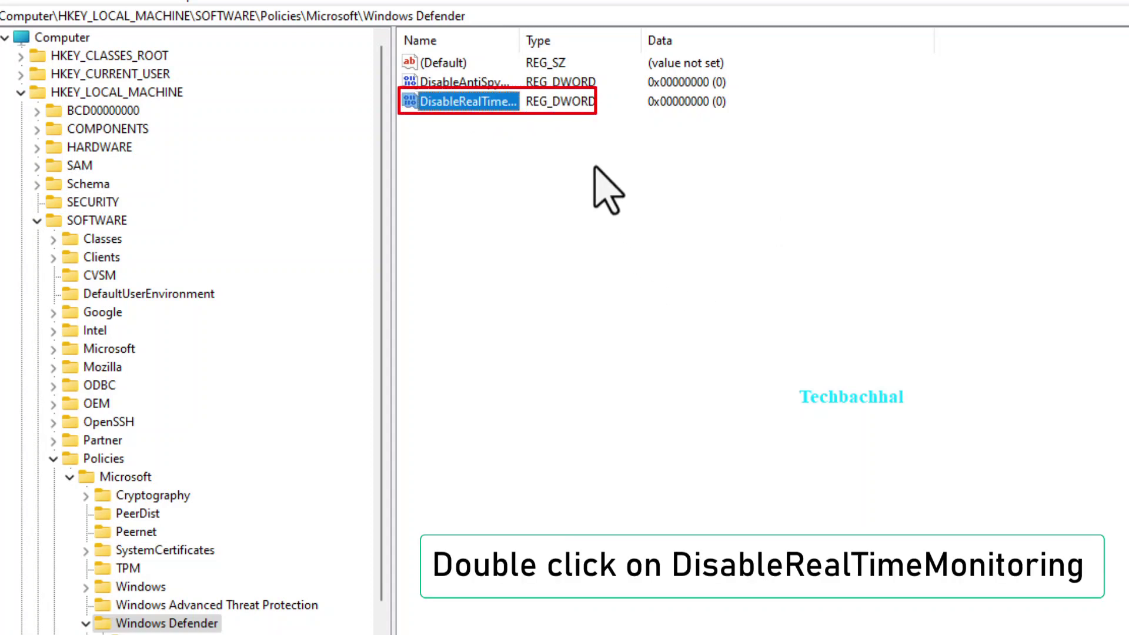
- Name the new DWORD DisableRealTimeMonitoring, then open it to verify its value data is 0
key("Return")
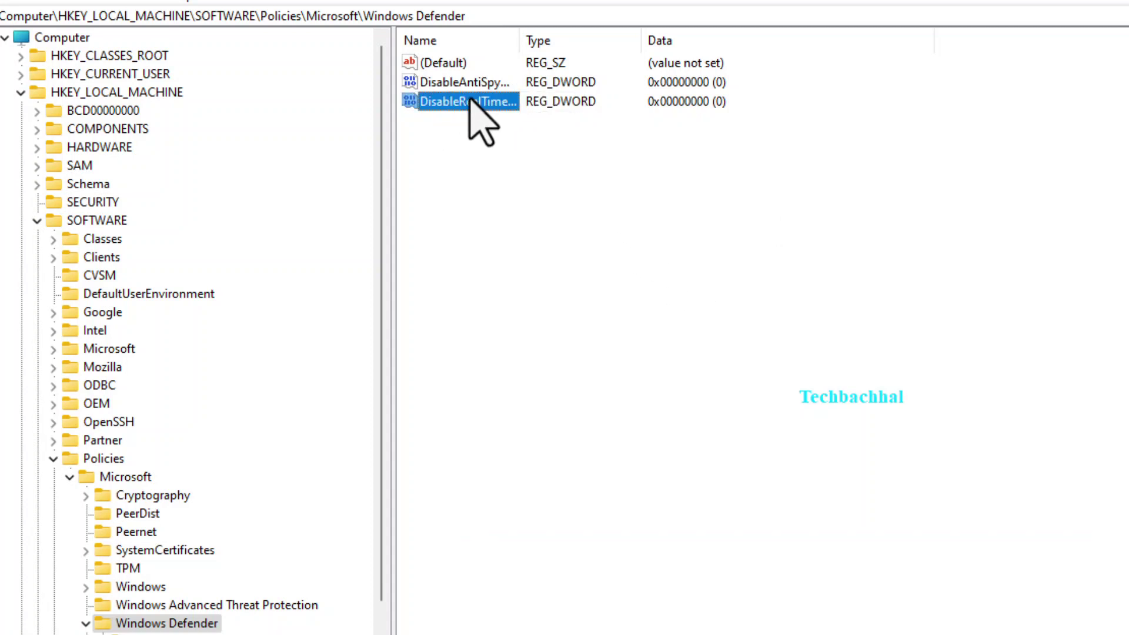
double_click(468, 102)
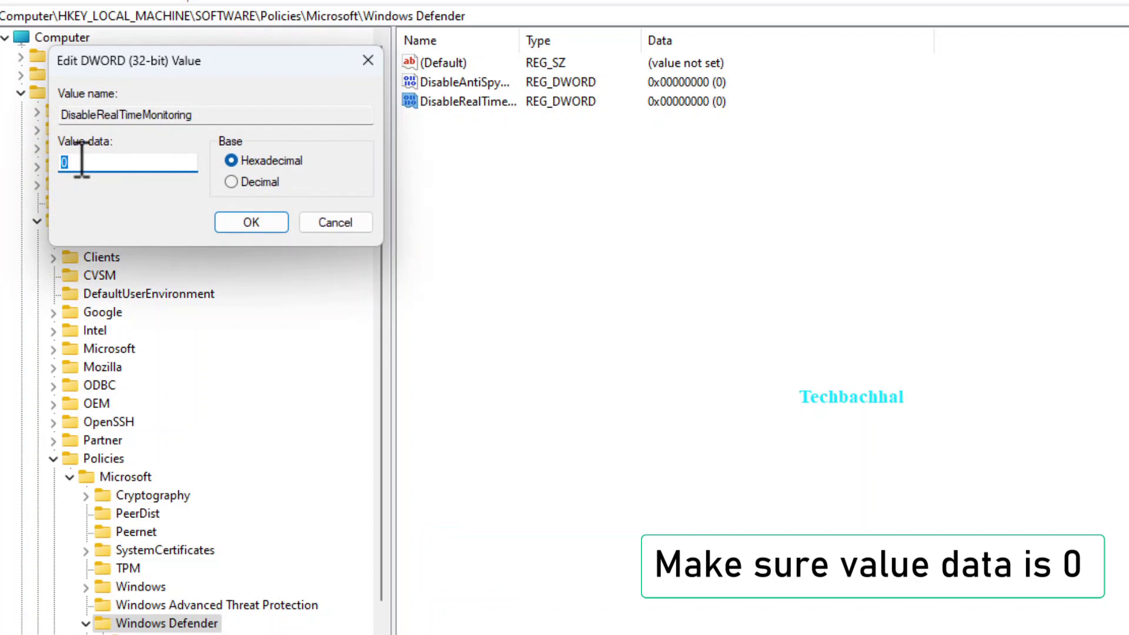
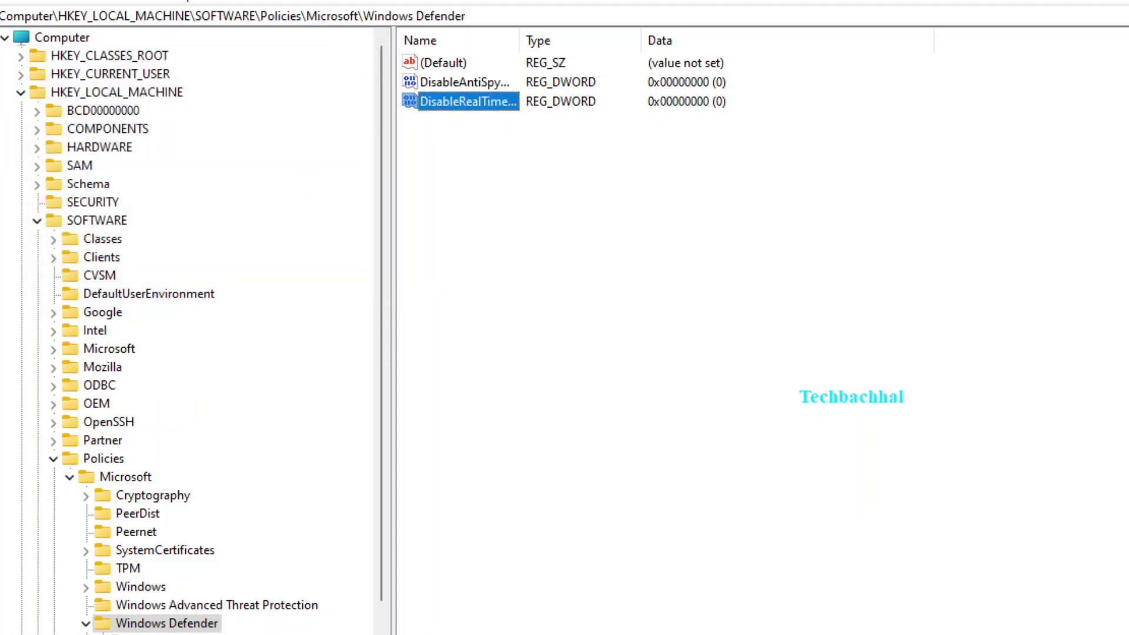
- Bring up the new-value context menu in the Windows Defender policy key's right pane
right_click(567, 273)
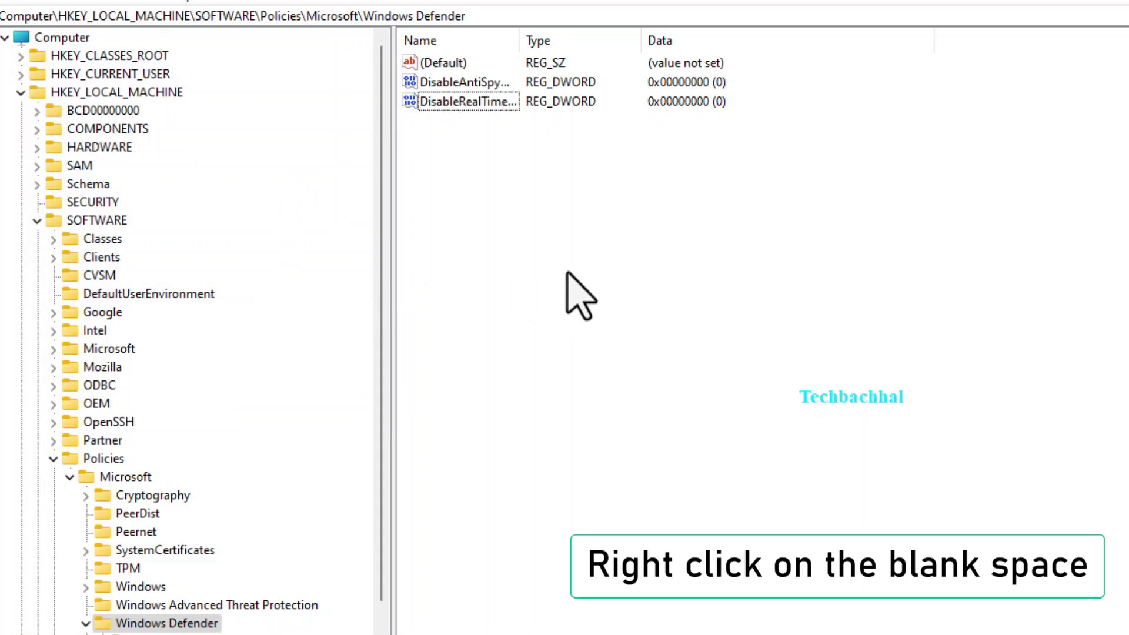
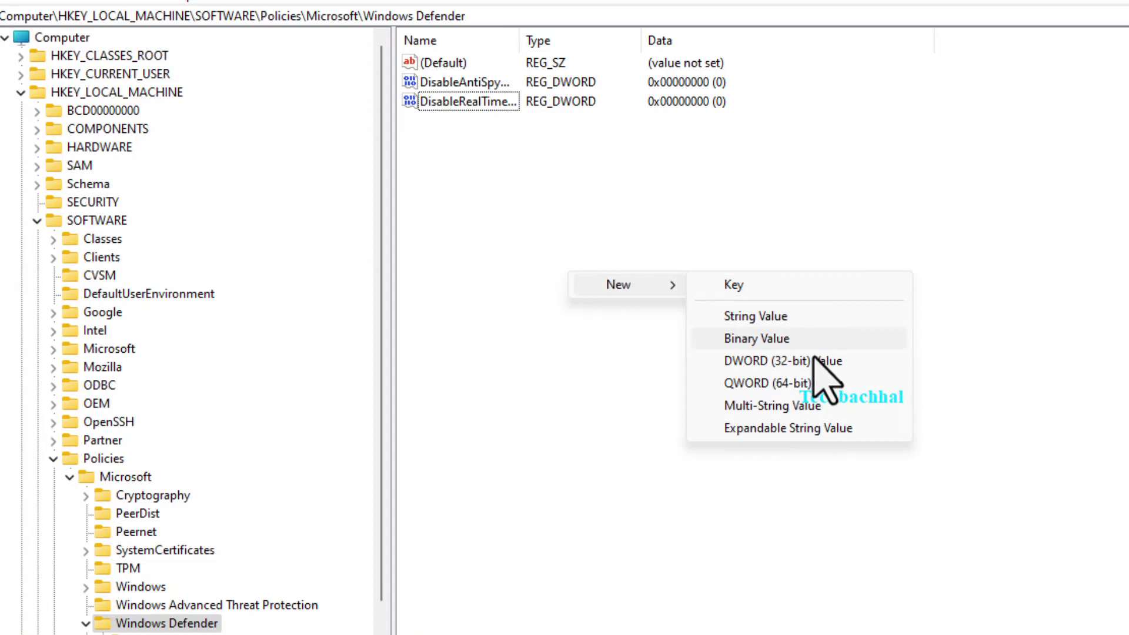
- Create a new DWORD (32-bit) value named 'Allow UserUI' in the Windows Defender policy key
left_click(779, 362)
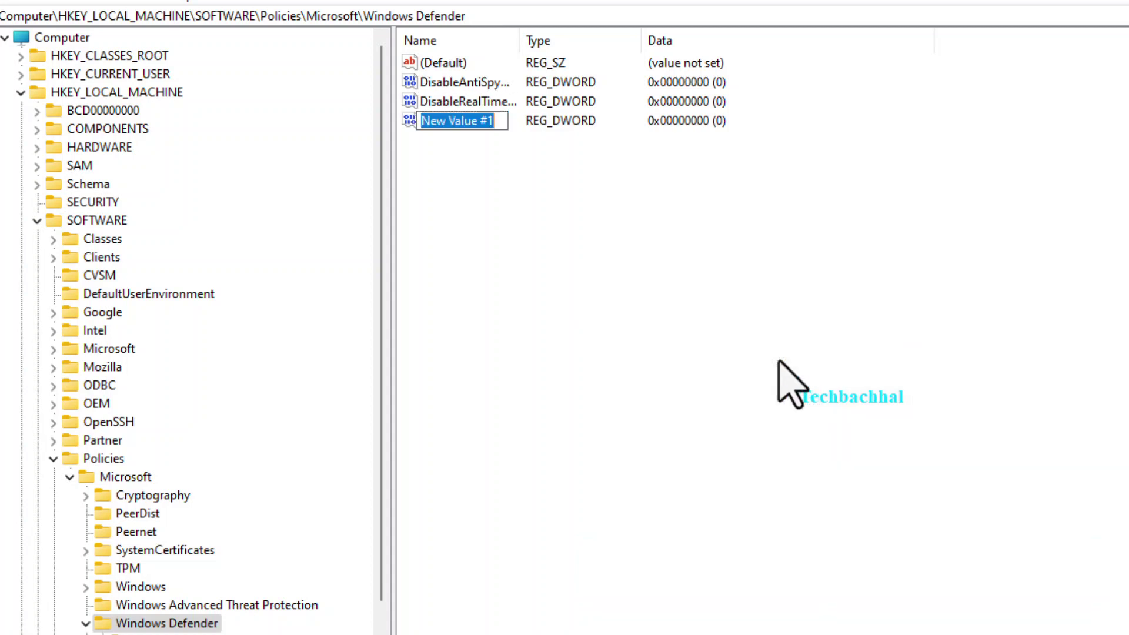
type("Allow UserUI")
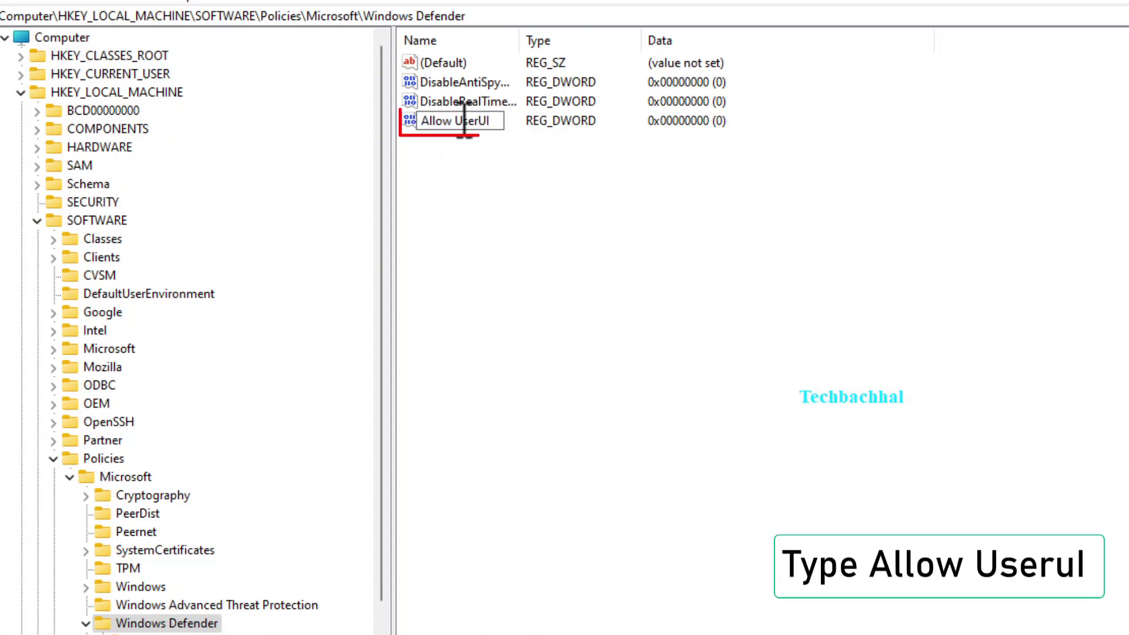
key("Return")
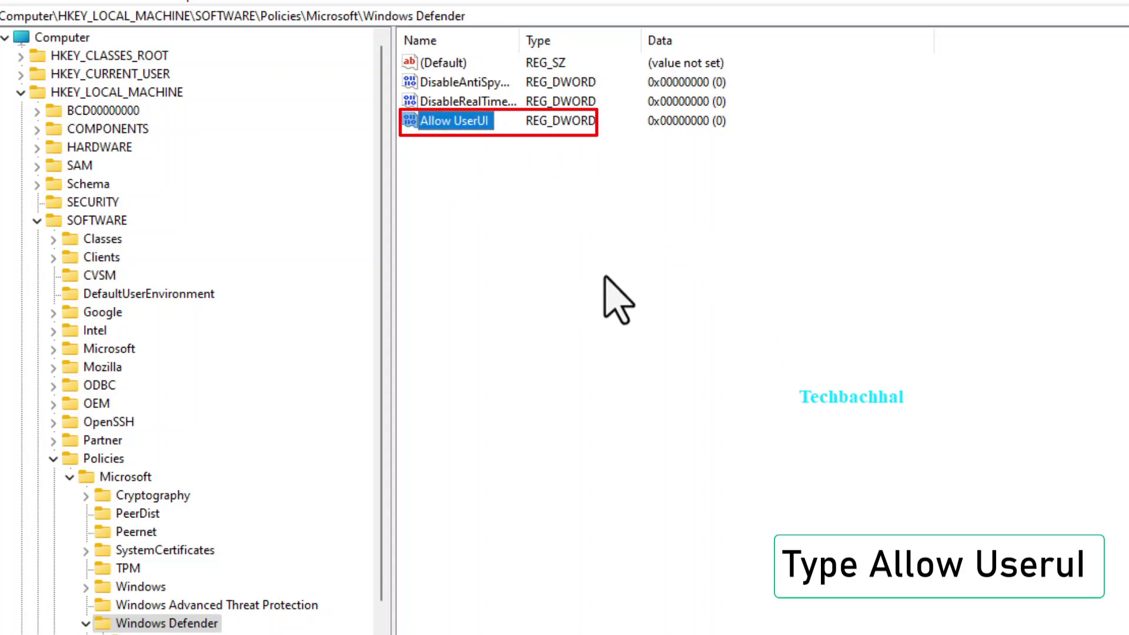
- Change the Allow UserUI value data from 0 to 1
double_click(453, 117)
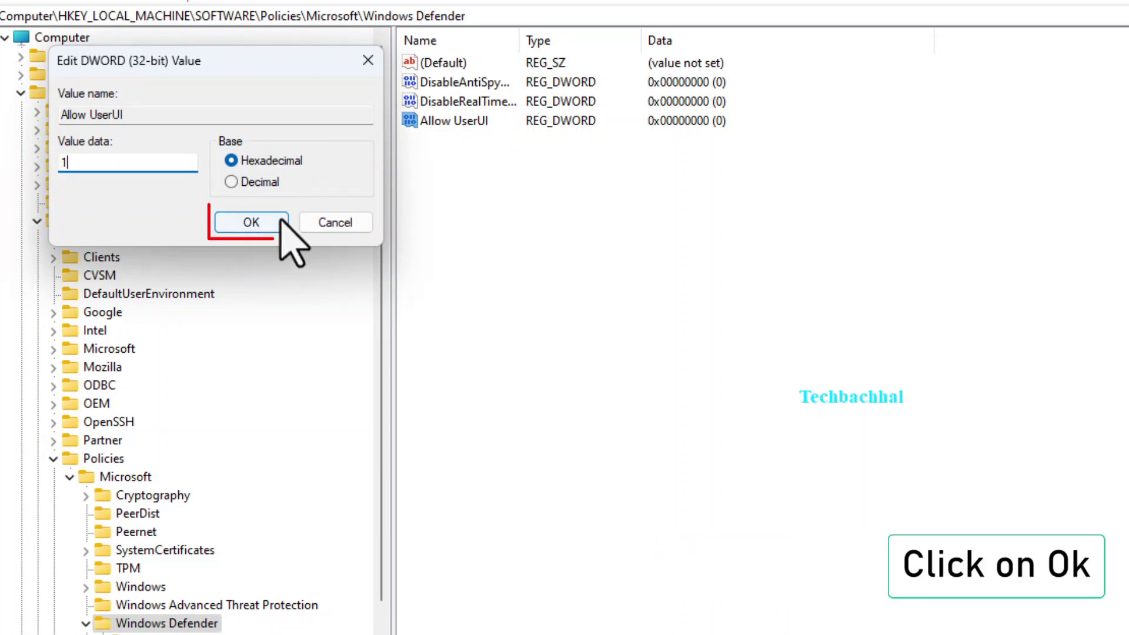
left_click(250, 224)
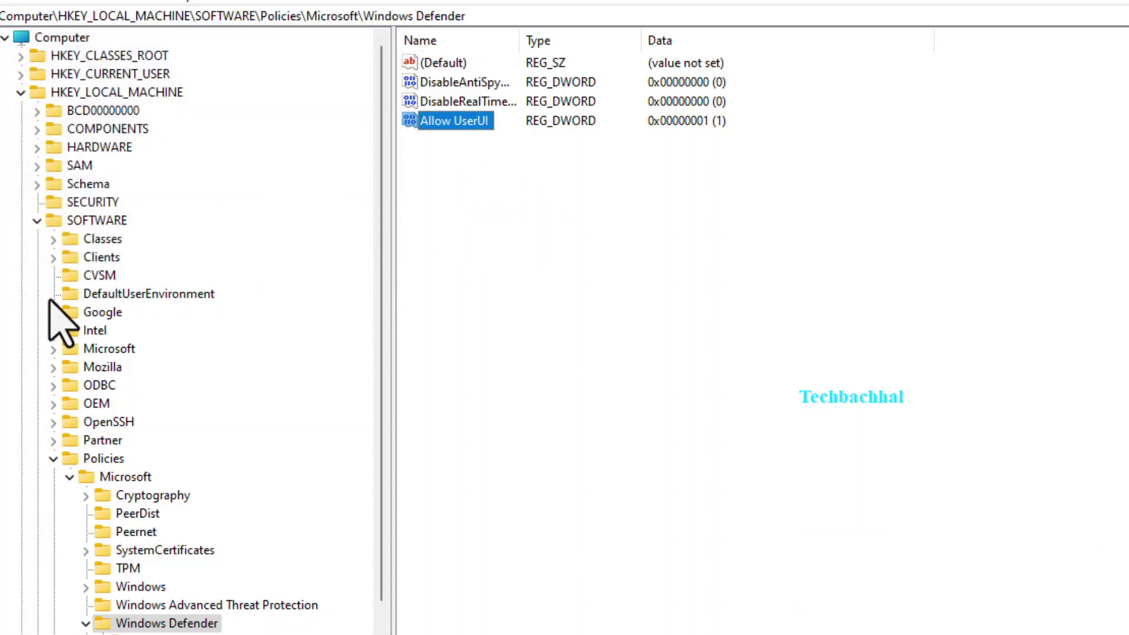
- Collapse the Policies, SOFTWARE and HKEY_LOCAL_MACHINE branches back to the Computer root
left_click(54, 459)
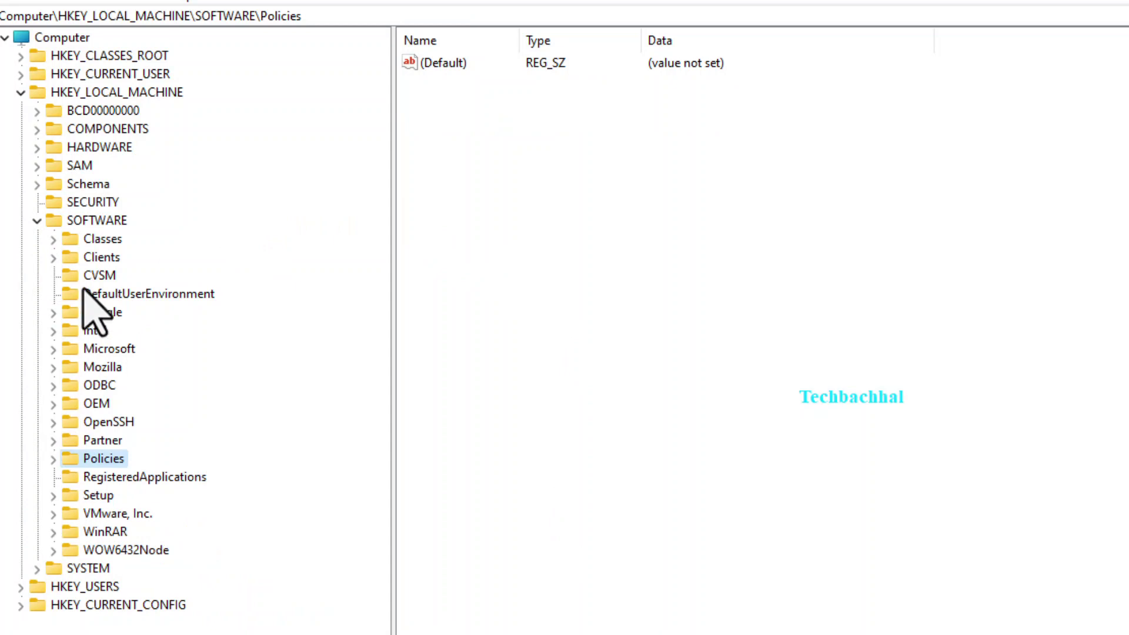
left_click(37, 221)
left_click(21, 93)
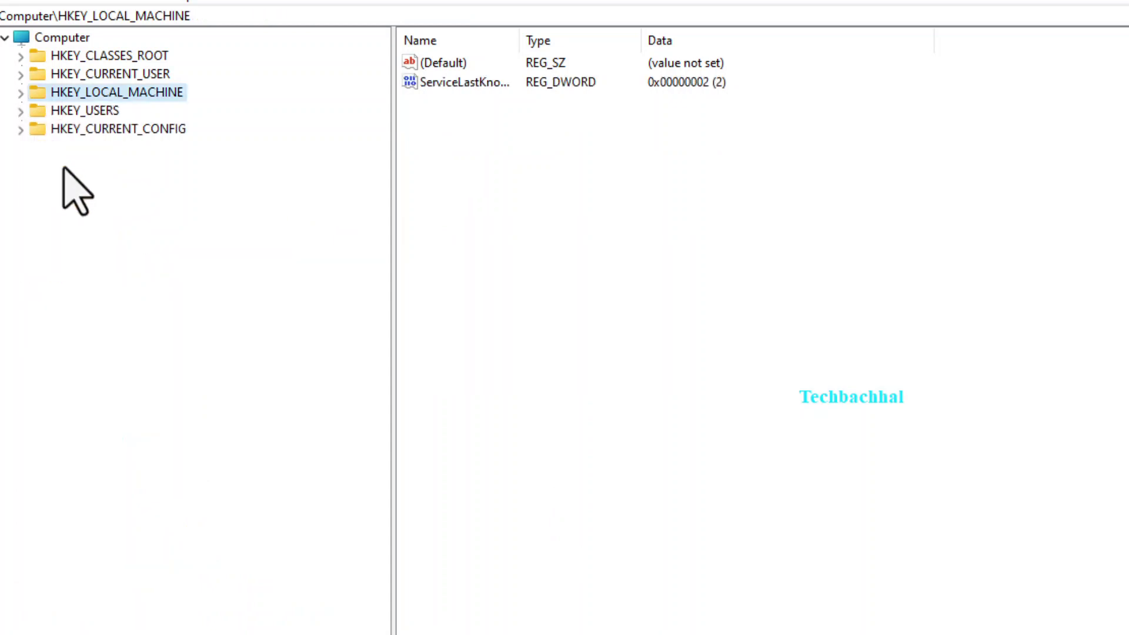
left_click(64, 37)
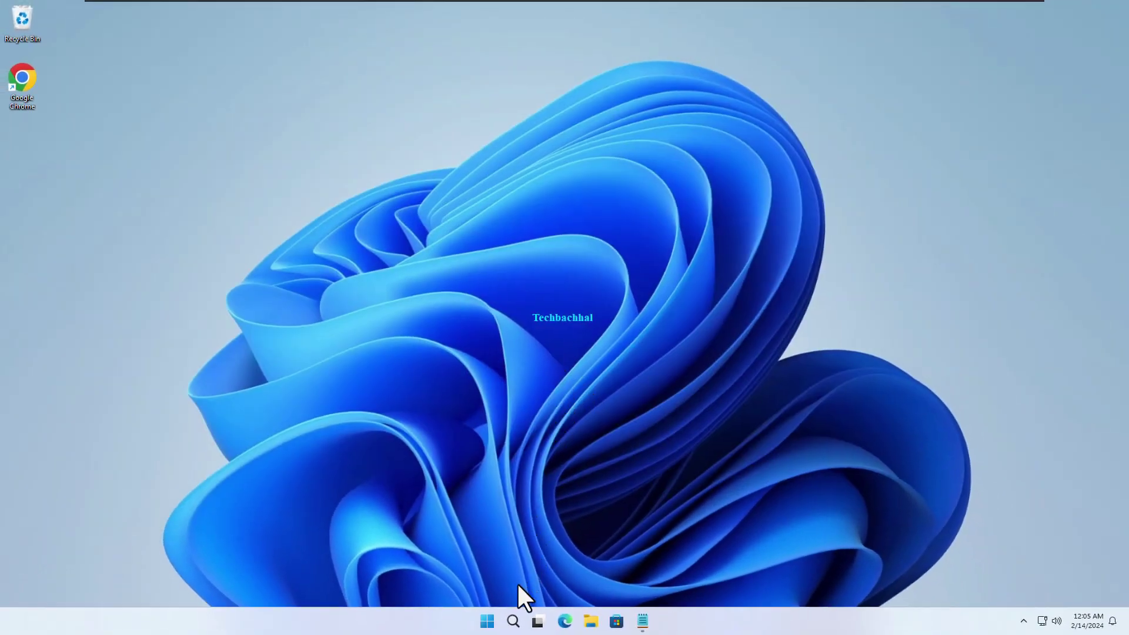
- Show the Start button's quick-link menu with its Shut down or sign out options
right_click(492, 622)
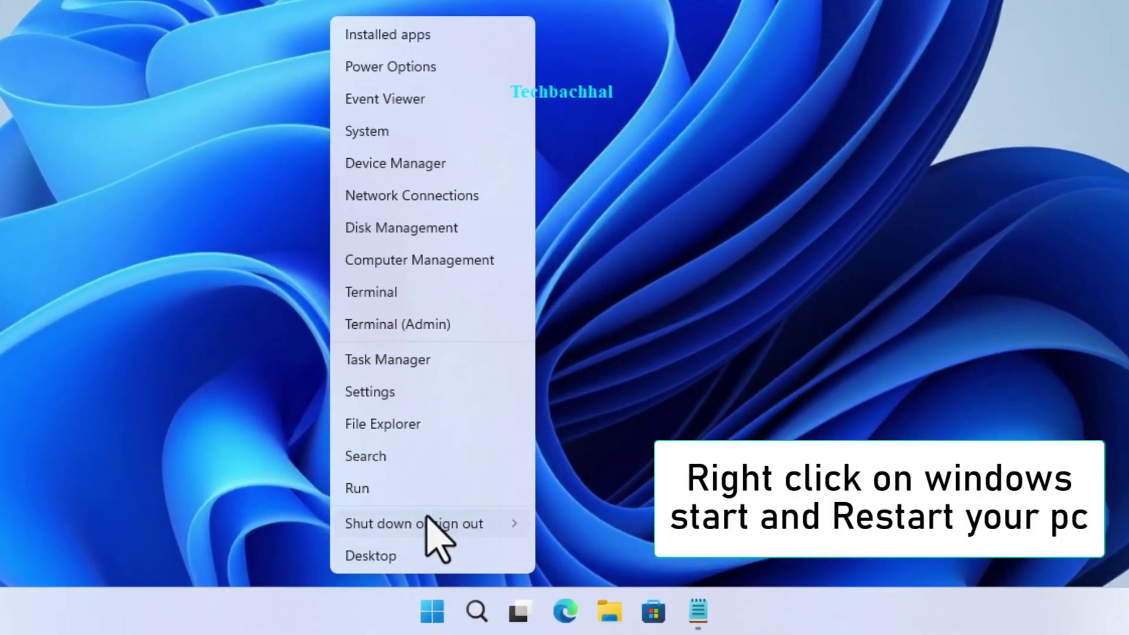
mouse_move(447, 524)
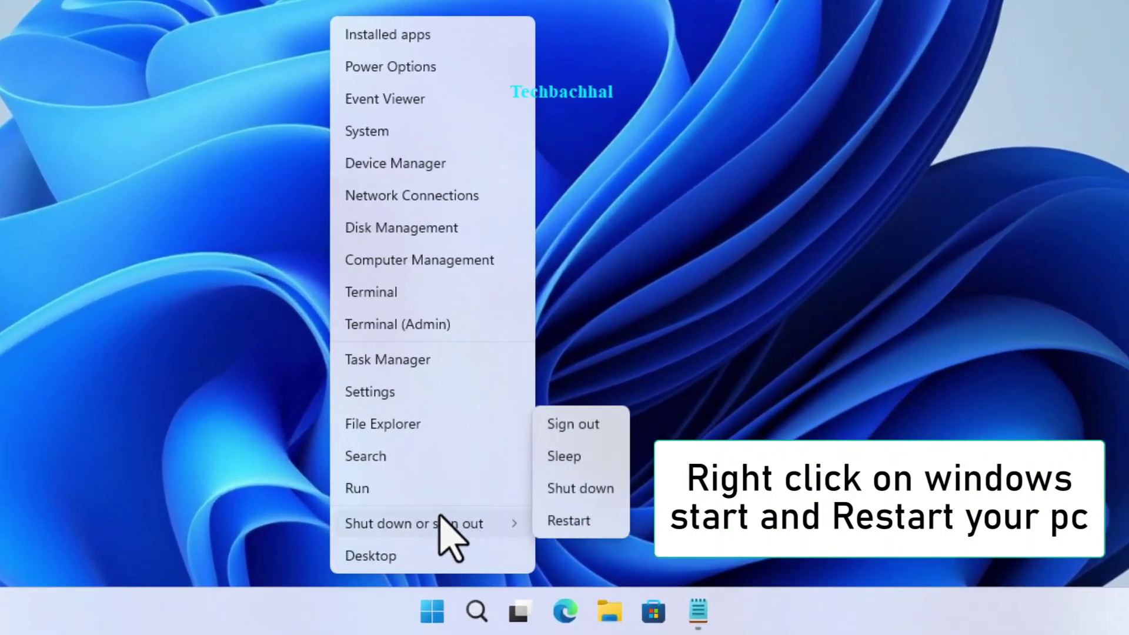